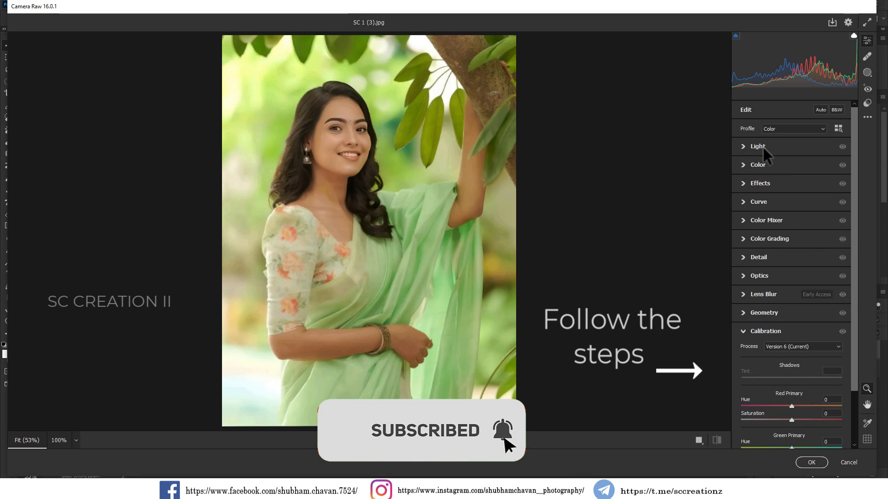
Adjust the Light settings: Contrast -8, Highlights +35, Shadows +57, Whites +14 and Blacks -49
left_click(763, 147)
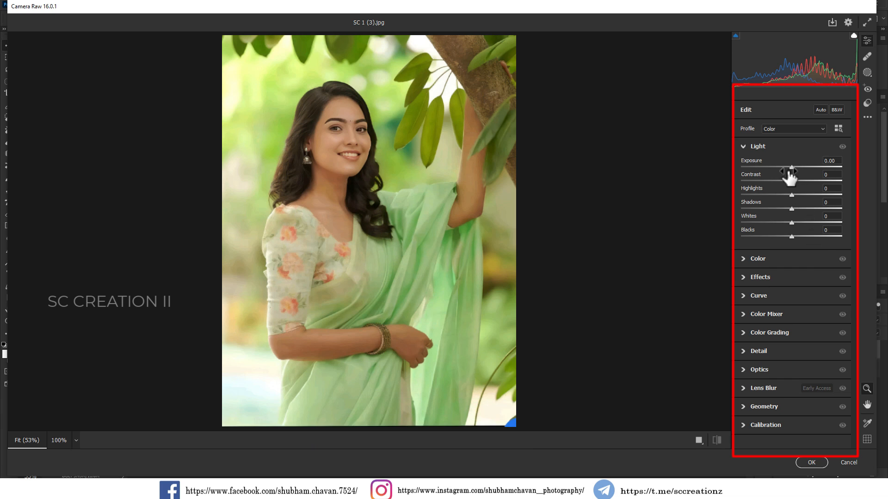
left_click_drag(790, 180, 820, 215)
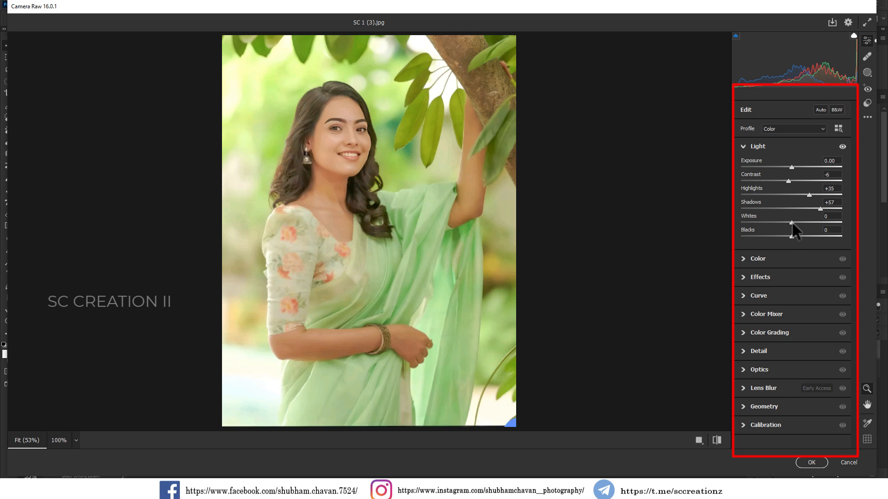
left_click_drag(792, 239, 768, 242)
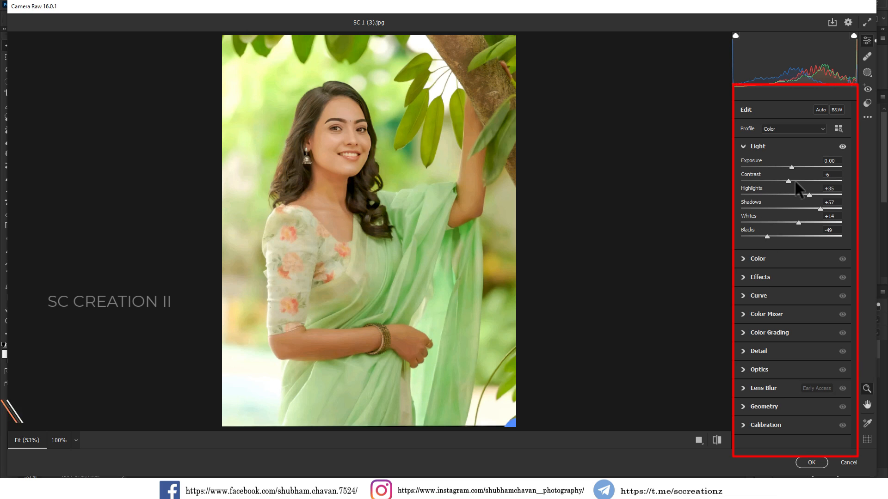
mouse_move(795, 182)
left_mouse_down()
mouse_move(805, 181)
mouse_move(778, 185)
mouse_move(786, 187)
left_mouse_up()
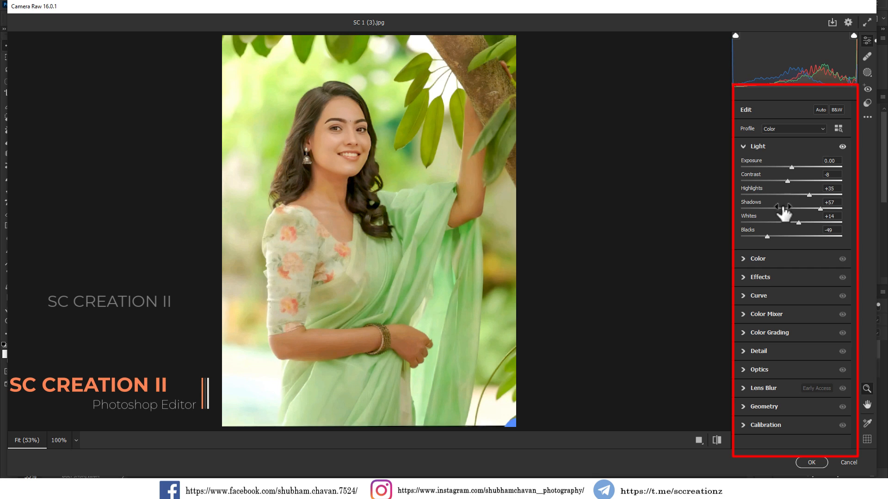
left_click(757, 147)
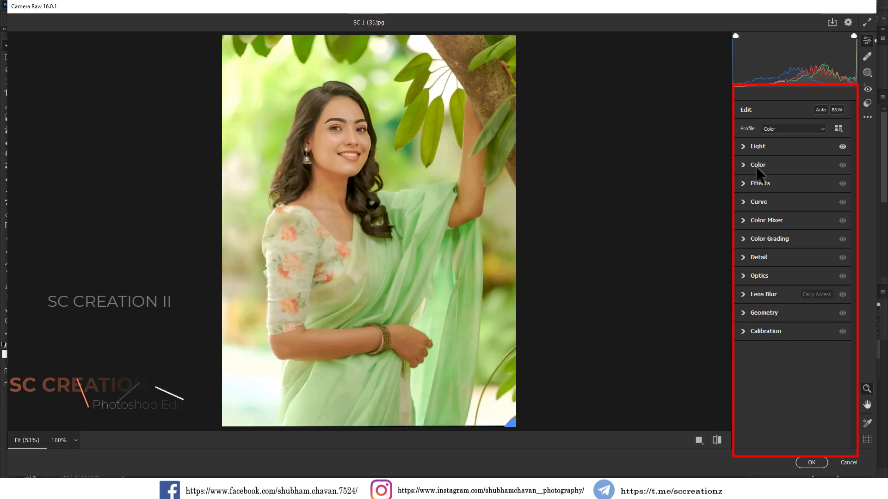
Raise the photo's color Vibrance to +13
left_click(756, 165)
left_click_drag(792, 228, 798, 228)
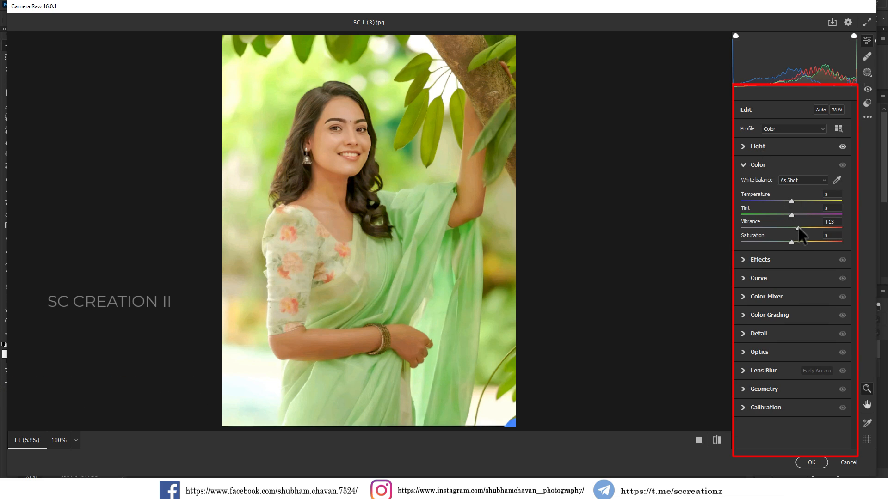
left_click(757, 167)
Set the Effects values to Clarity +12 and Vignette -24
left_click(758, 184)
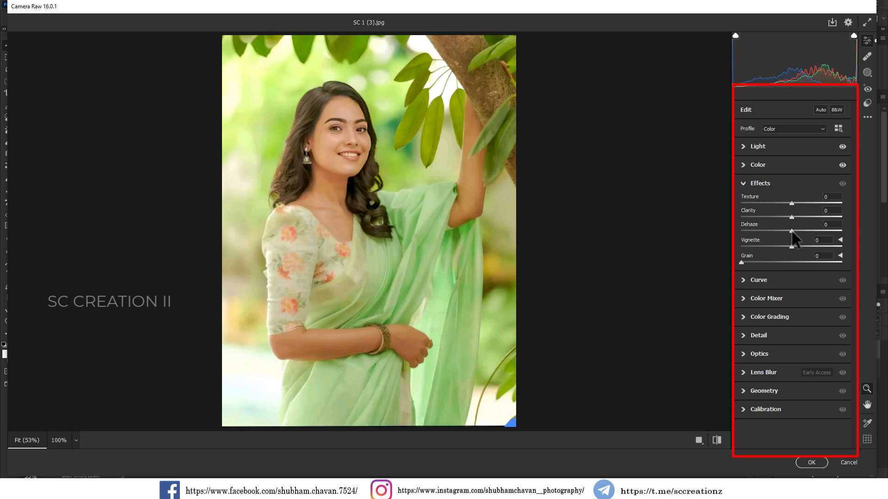
left_click_drag(797, 216, 779, 246)
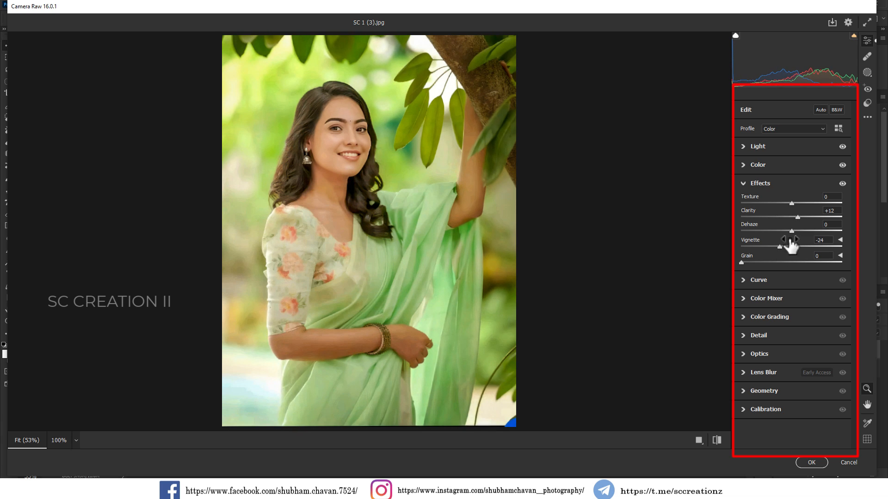
left_click(744, 183)
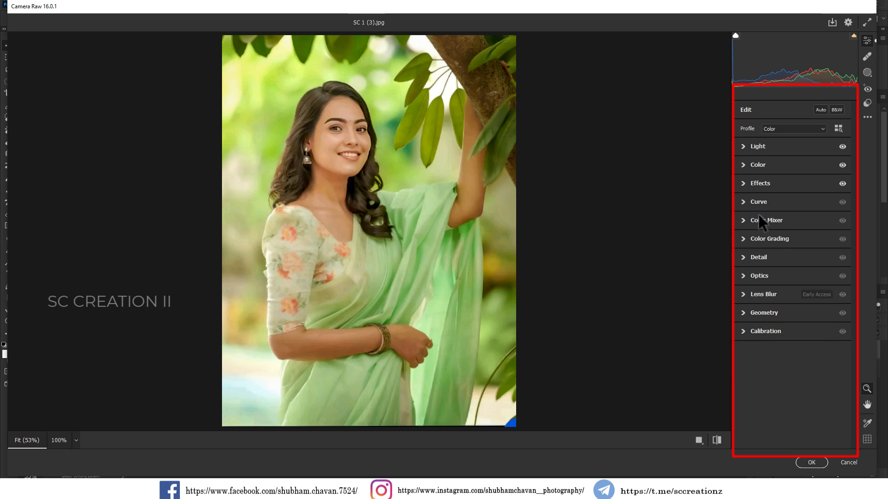
Shift the Color Mixer hues to Yellows +23, Greens -23 and Aquas -100
left_click(752, 204)
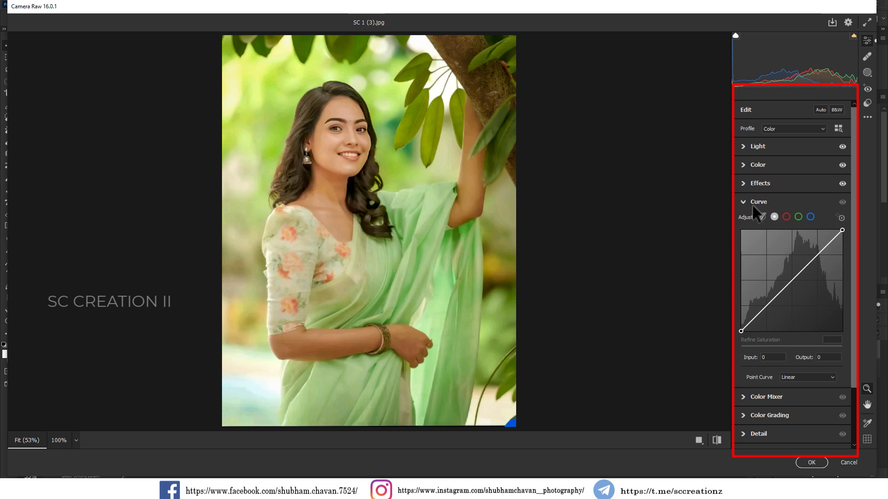
left_click(752, 204)
left_click(758, 220)
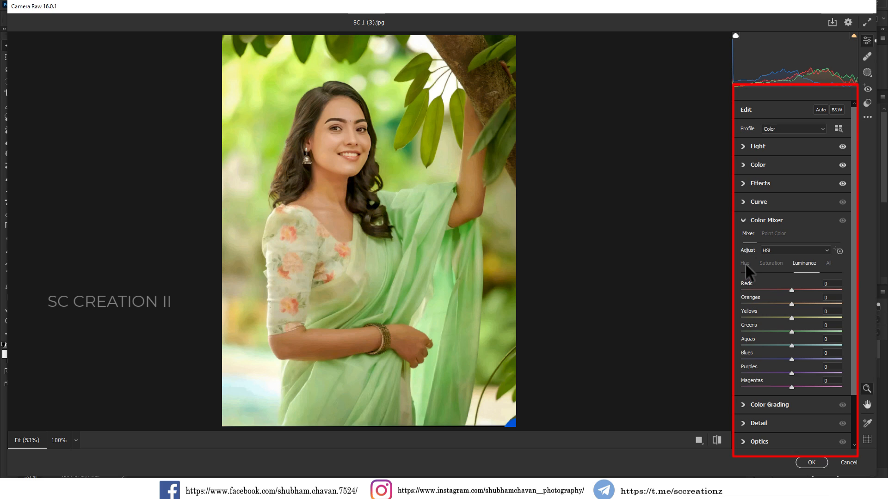
left_click(744, 263)
left_click_drag(789, 334, 779, 330)
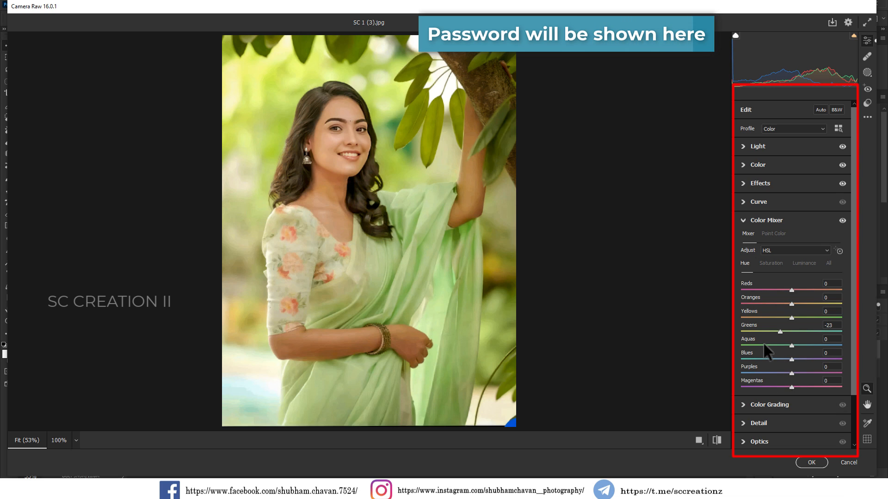
left_click_drag(763, 344, 741, 345)
left_click_drag(792, 317, 804, 319)
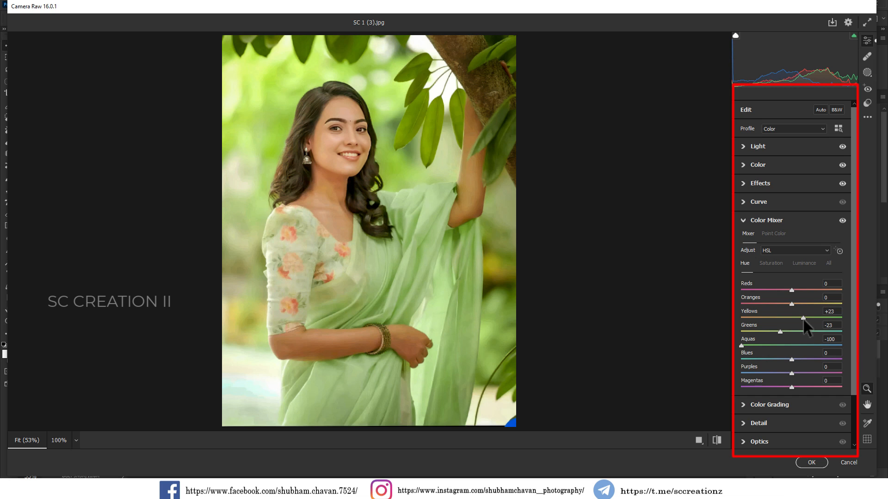
mouse_move(805, 321)
left_mouse_down()
mouse_move(837, 320)
mouse_move(801, 323)
mouse_move(828, 326)
mouse_move(808, 330)
left_mouse_up()
Set the Color Mixer saturation to Oranges +18, Greens +54, Aquas -39 and Blues +12
left_click(777, 264)
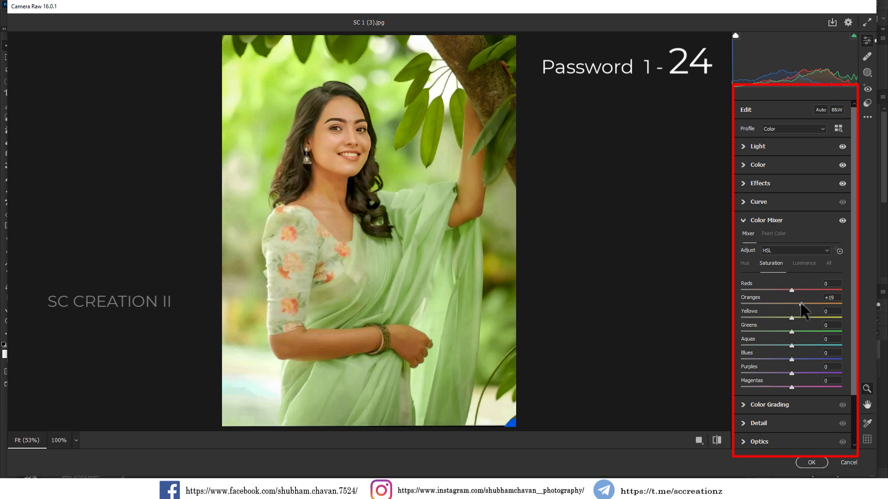
left_click_drag(792, 332, 816, 332)
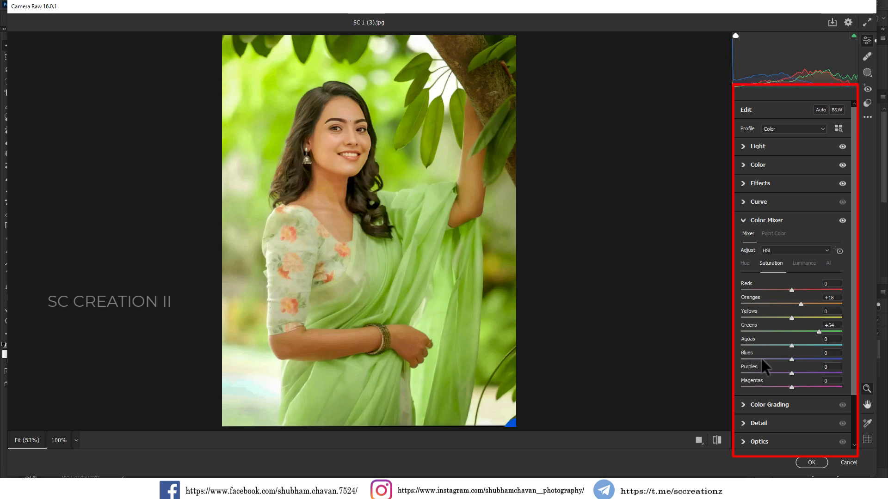
left_click_drag(771, 347, 797, 359)
Set the Color Mixer luminance to Oranges +12, Yellows -34, Greens -24 and Blues +54
left_click(800, 261)
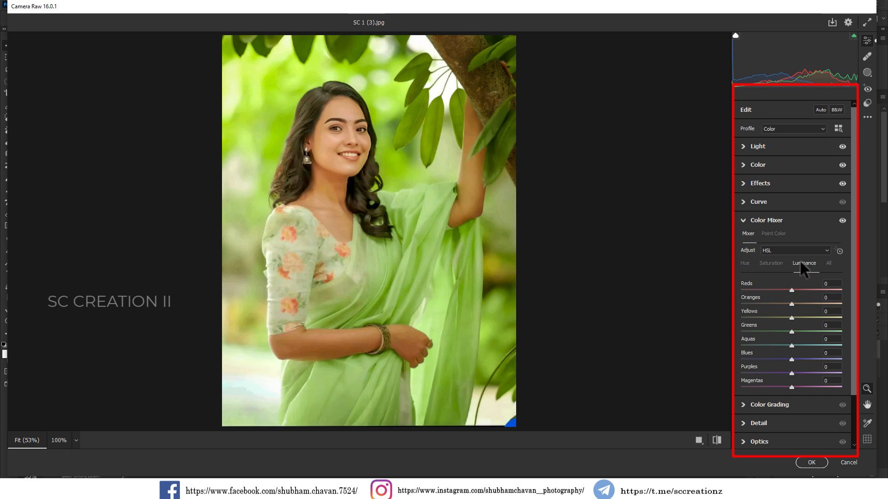
left_click_drag(795, 301, 796, 303)
left_click(776, 318)
left_click(785, 331)
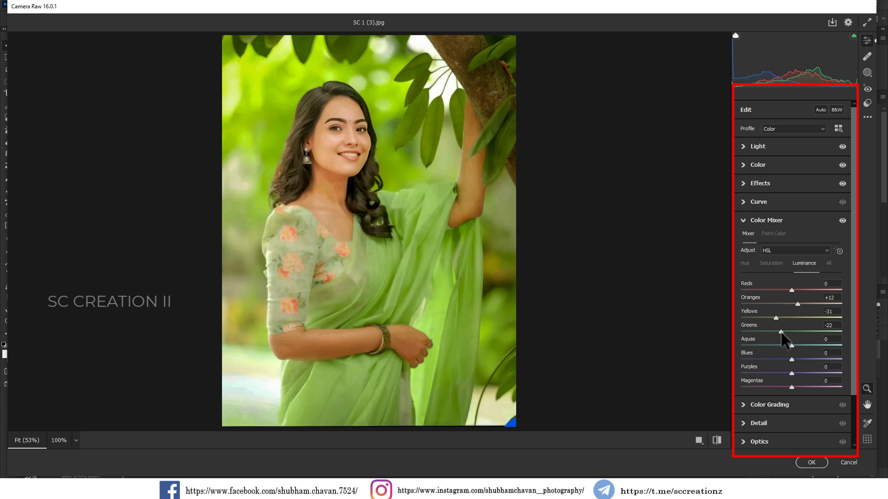
left_click_drag(785, 332, 773, 318)
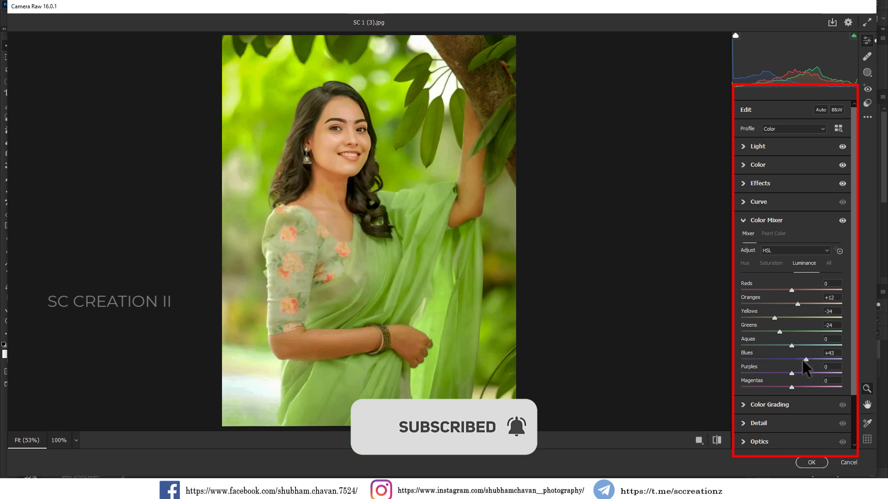
left_click_drag(803, 361, 817, 362)
scroll(771, 421, "down", 3)
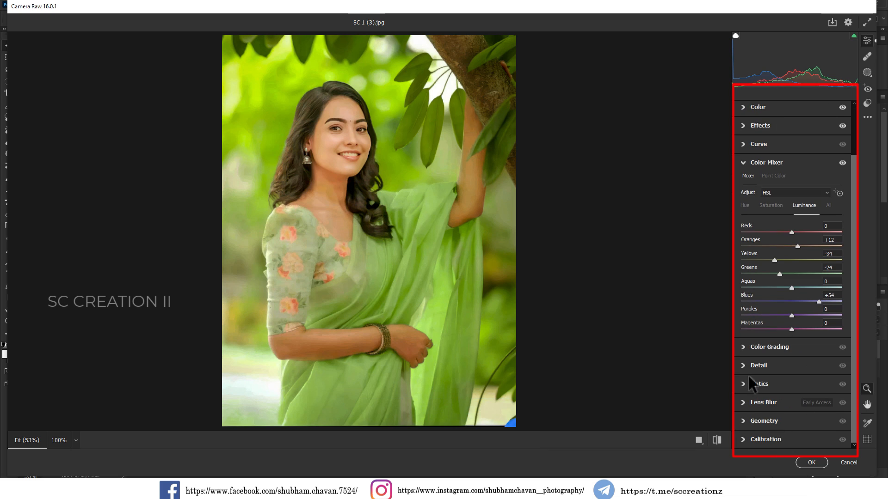
scroll(753, 286, "up", 3)
left_click(748, 219)
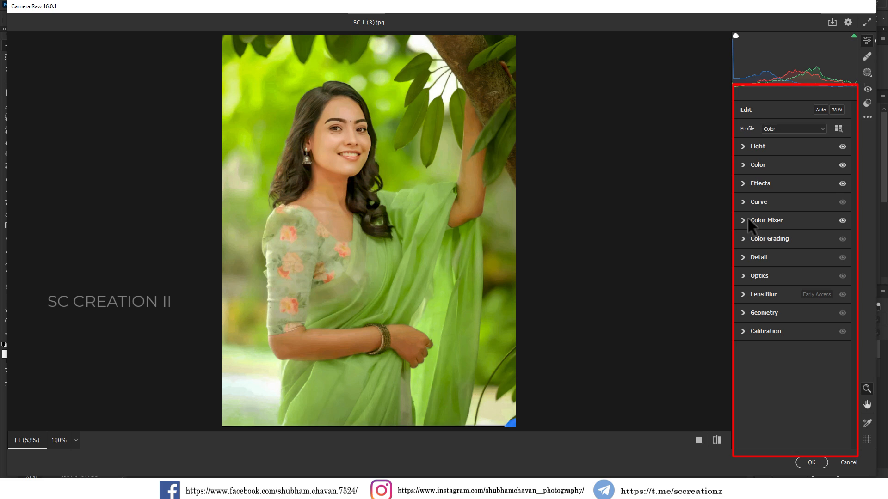
Calibrate the primaries: Red Hue -5 and Saturation -2, Green Hue +32 and Saturation -3, Blue Saturation +28
left_click(759, 331)
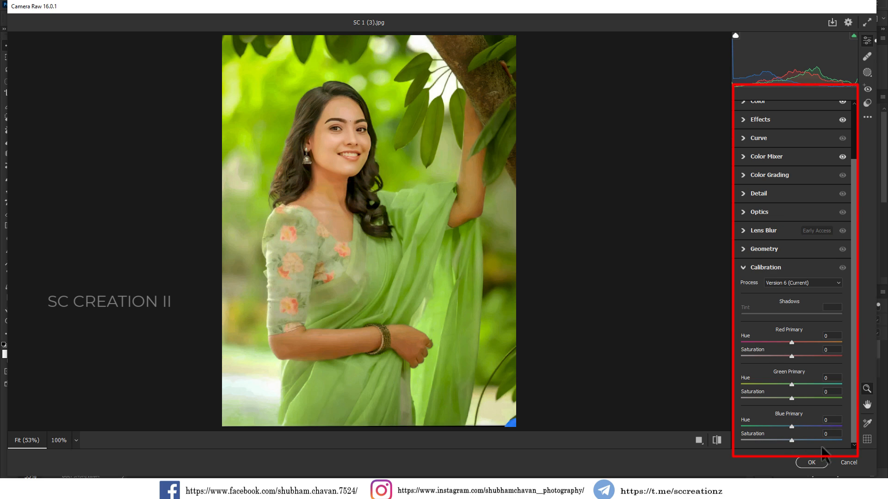
left_click_drag(792, 440, 807, 440)
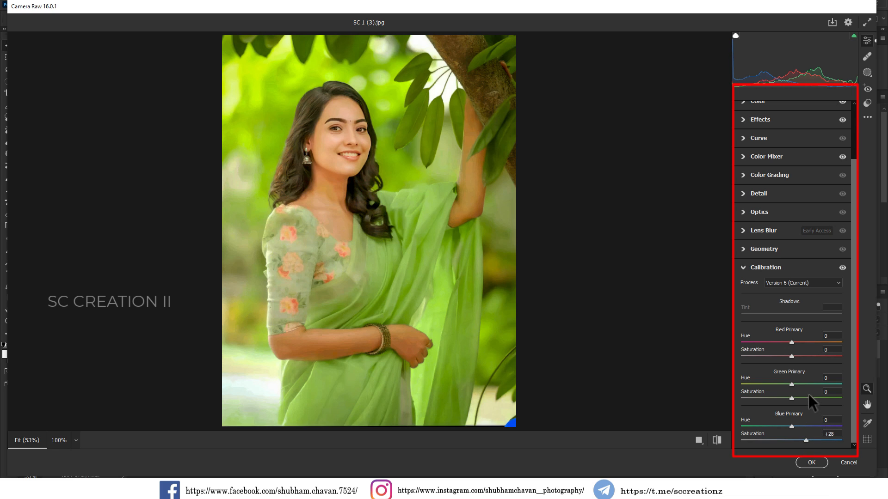
left_click_drag(793, 383, 798, 384)
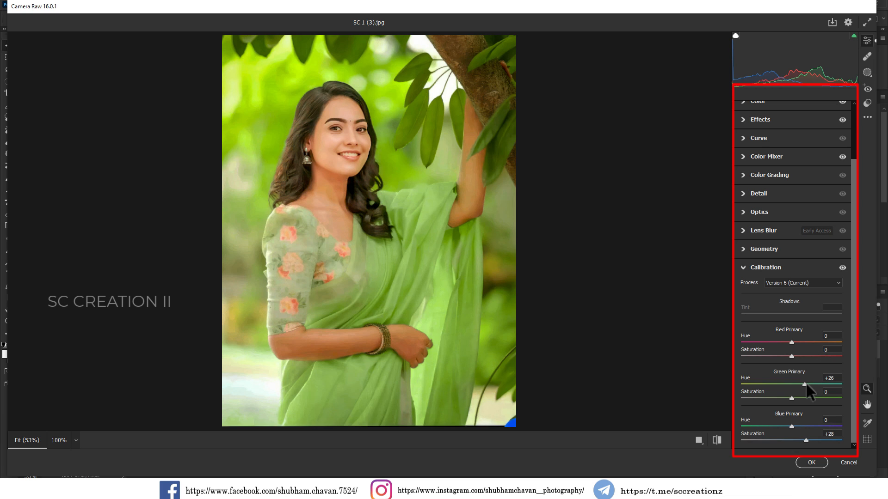
left_click_drag(793, 385, 808, 384)
left_click_drag(791, 398, 790, 398)
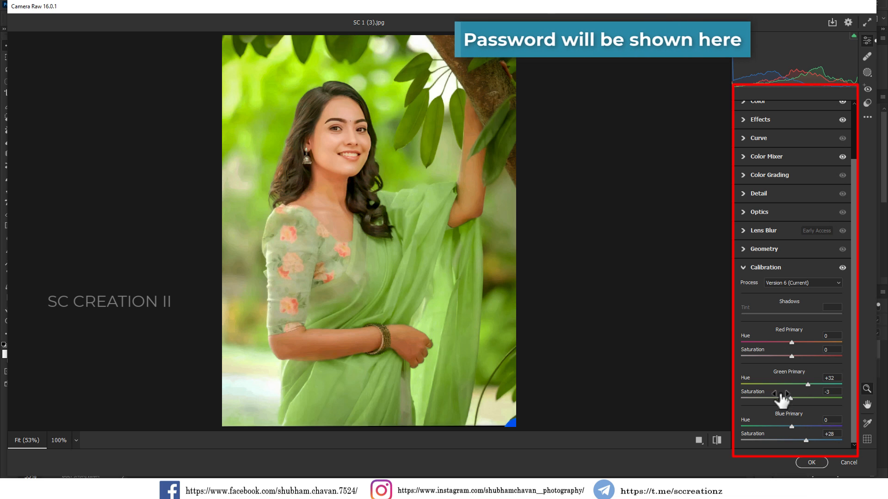
mouse_move(792, 341)
left_mouse_down()
mouse_move(800, 339)
mouse_move(787, 340)
mouse_move(798, 340)
mouse_move(792, 357)
left_mouse_up()
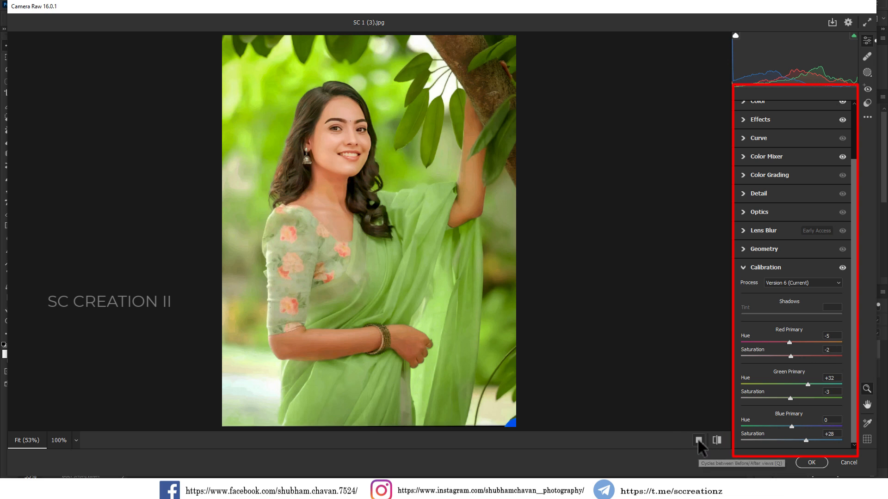
Show the before and after views side by side and set the Color Mixer's Oranges saturation to +5
left_click(717, 440)
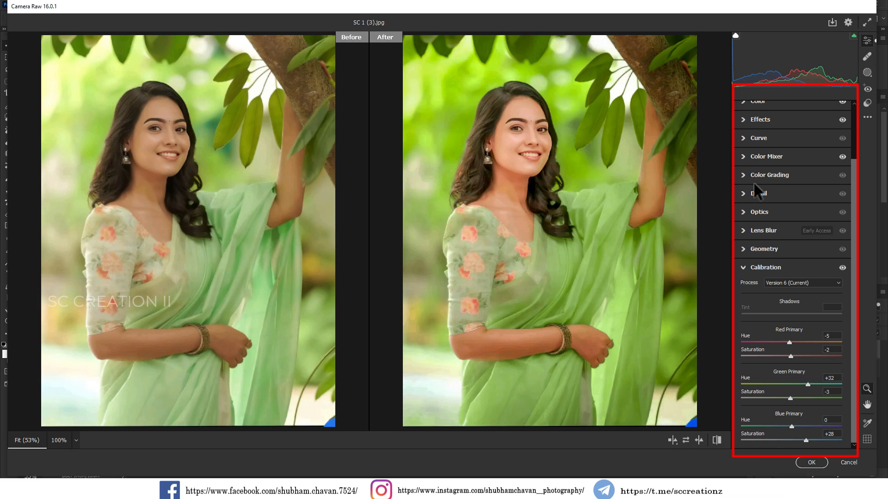
left_click(757, 162)
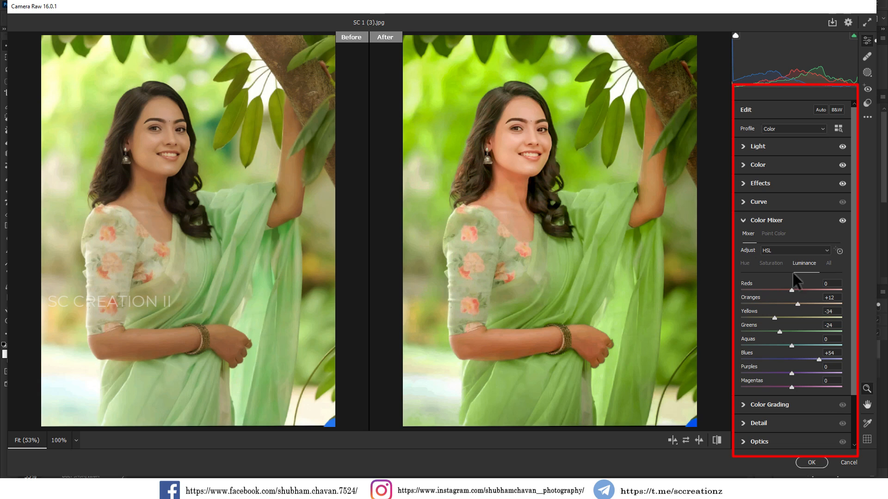
left_click(771, 263)
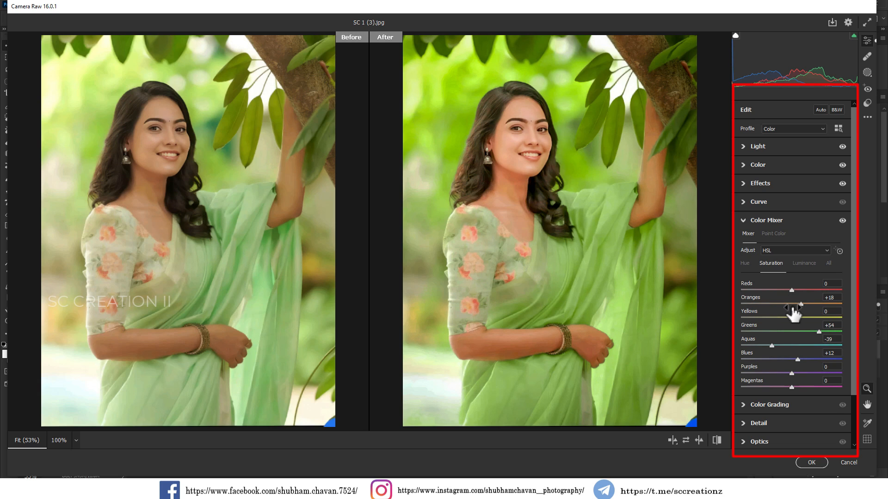
left_click_drag(795, 304, 778, 303)
Save the current edit settings with the Default subset as a settings file named OG Grading
left_click(868, 117)
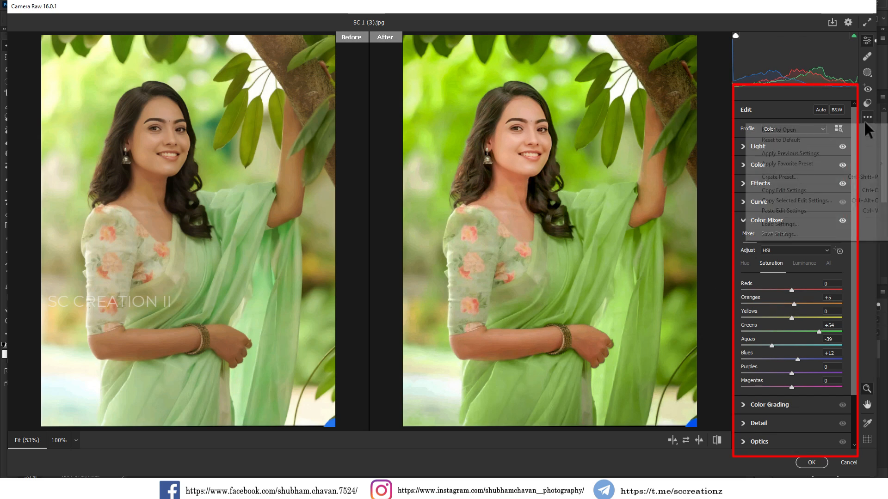
left_click(773, 235)
left_click(518, 128)
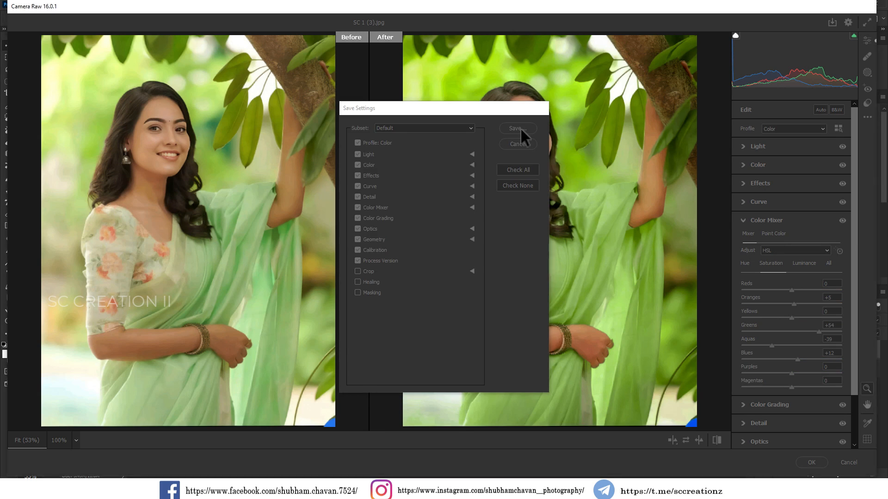
type("OG Grading")
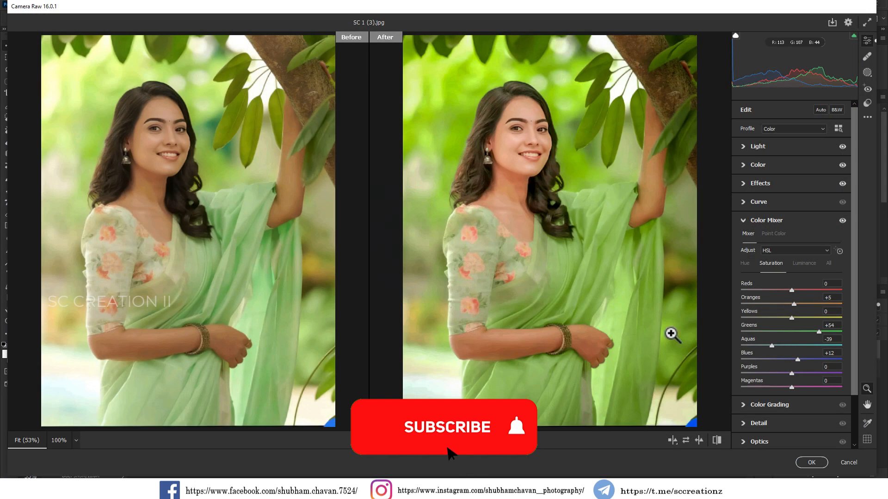
Refine the Light settings to Contrast -10, Highlights +22 and Shadows +30, and apply the Camera Raw edits to the layer
left_click_drag(488, 245, 569, 174)
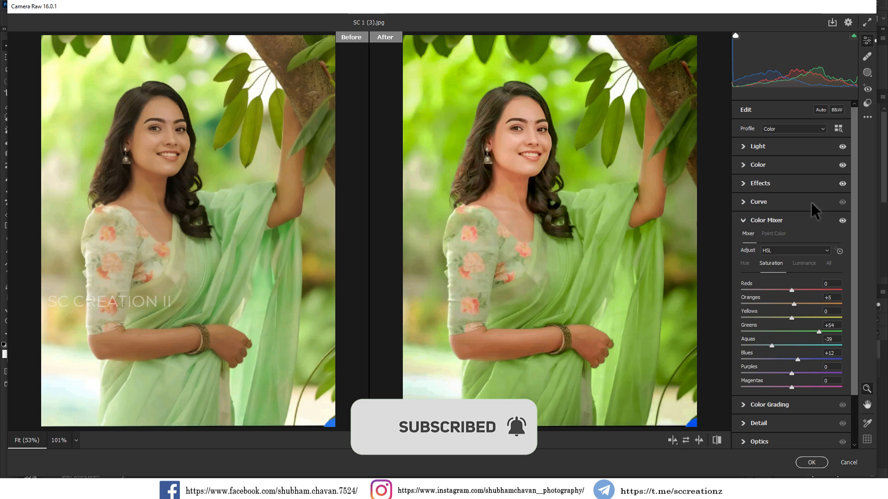
left_click(761, 148)
left_click_drag(788, 181, 808, 209)
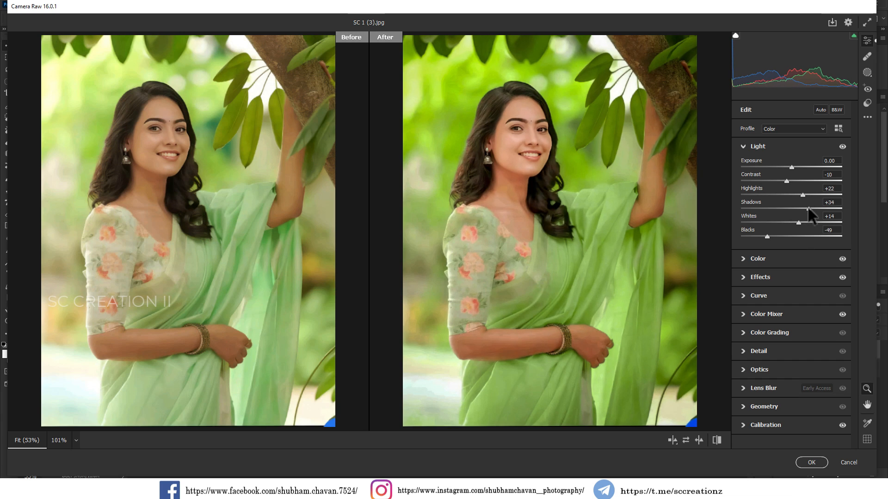
left_click(805, 464)
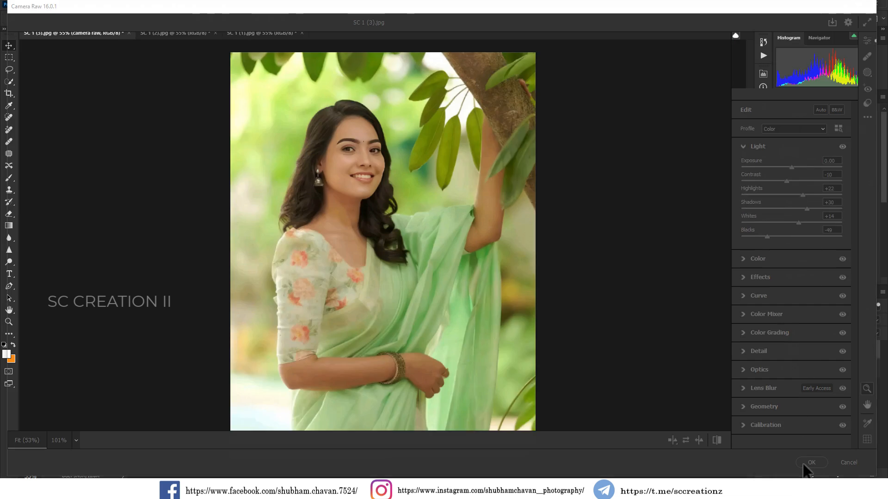
Compare the graded portrait in SC 1 (3).jpg with the original by toggling the visibility of the camera raw layer
left_click(780, 350)
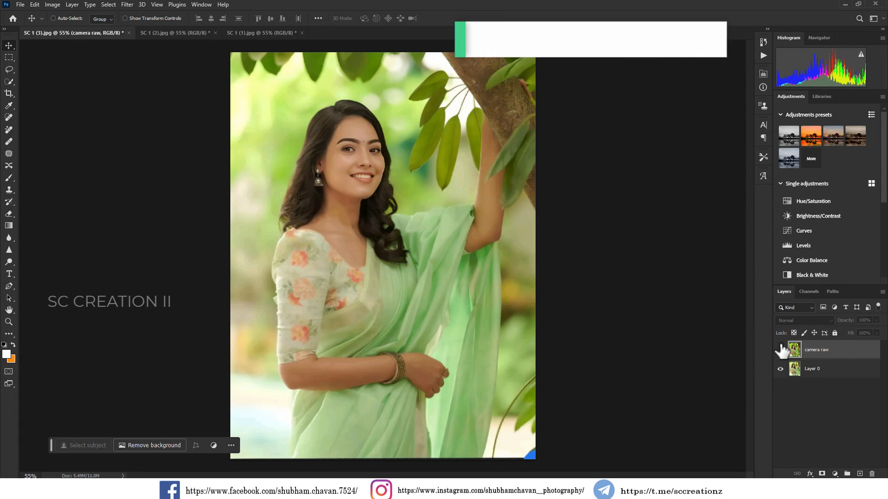
left_click(780, 350)
left_click(780, 350)
left_click(780, 350)
left_click(780, 350)
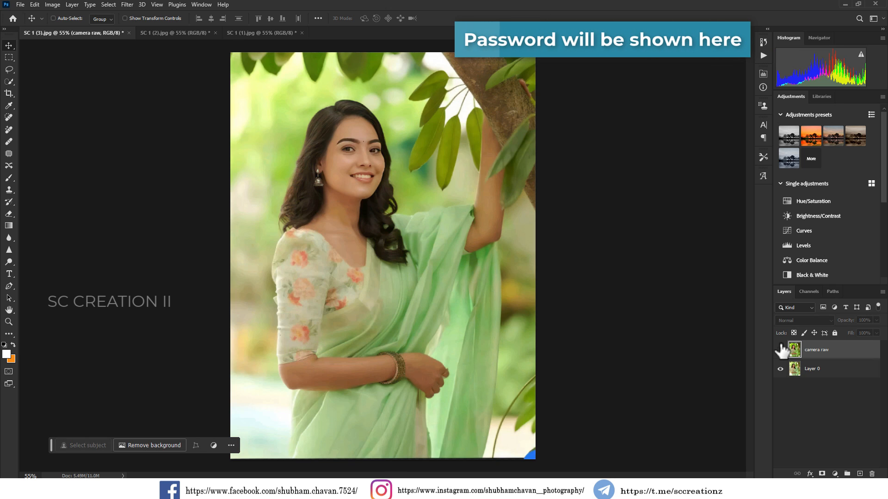
left_click(780, 350)
Reapply the last Camera Raw filter to the background layer of SC 1 (2).jpg
left_click(174, 33)
left_click(127, 4)
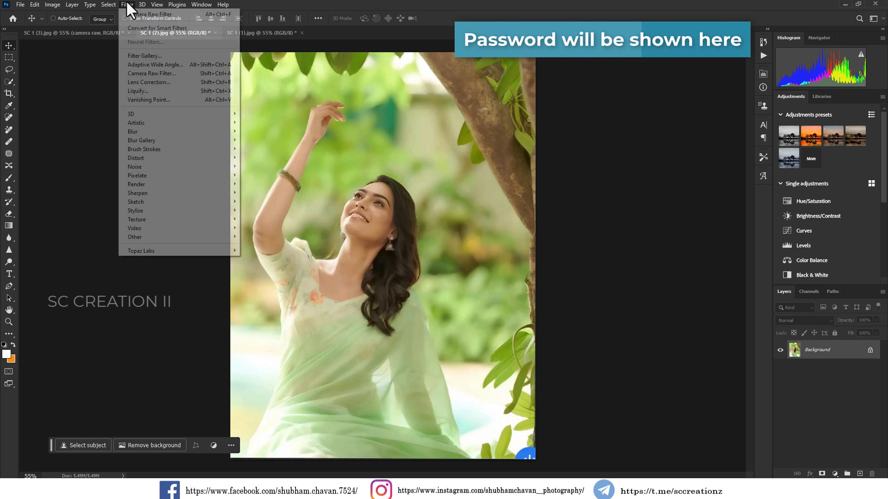
left_click(173, 15)
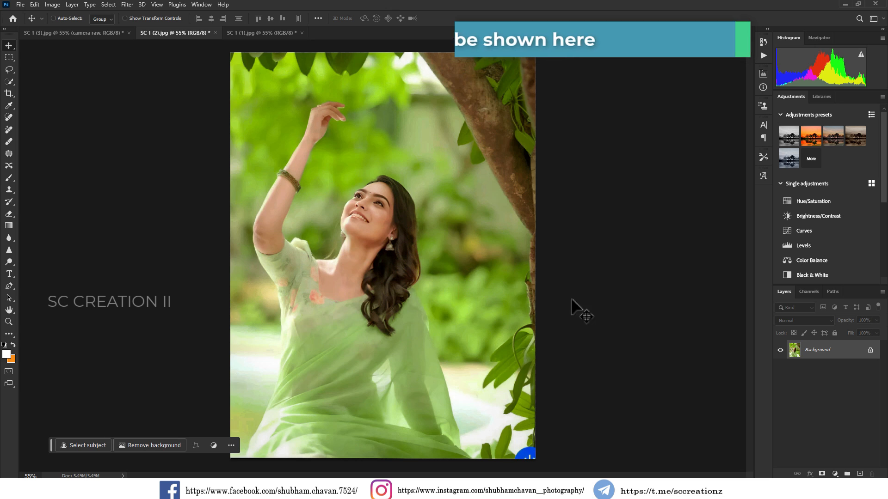
Compare SC 1 (2).jpg before and after grading by undoing and redoing the Camera Raw filter
key("ctrl+z")
key("ctrl+shift+z")
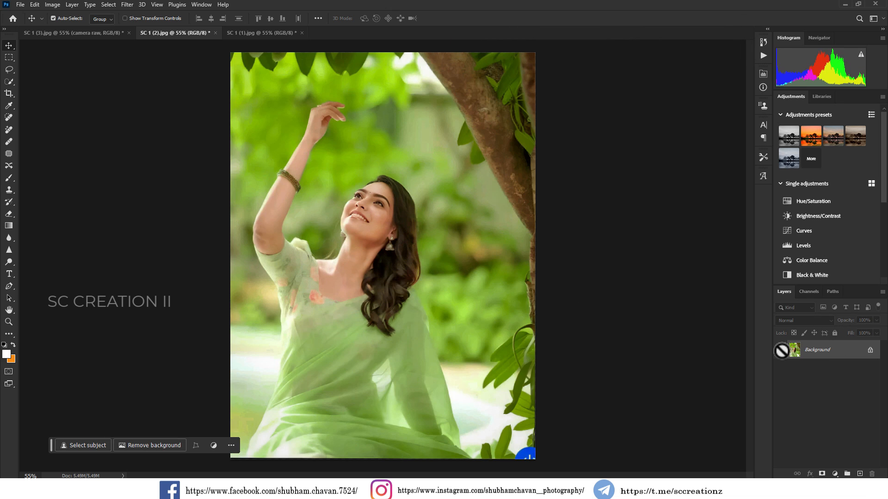
key("ctrl+z")
key("ctrl+shift+z")
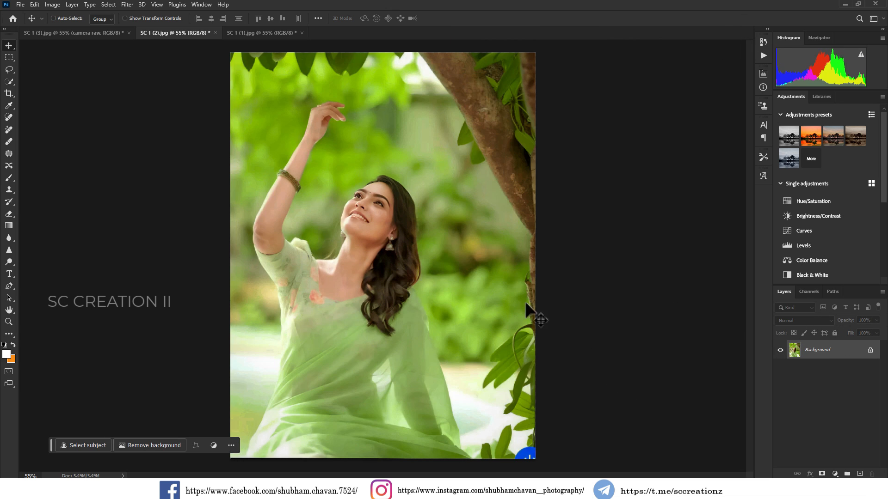
In SC 1 (1).jpg, unlock the background layer and duplicate it
left_click(267, 34)
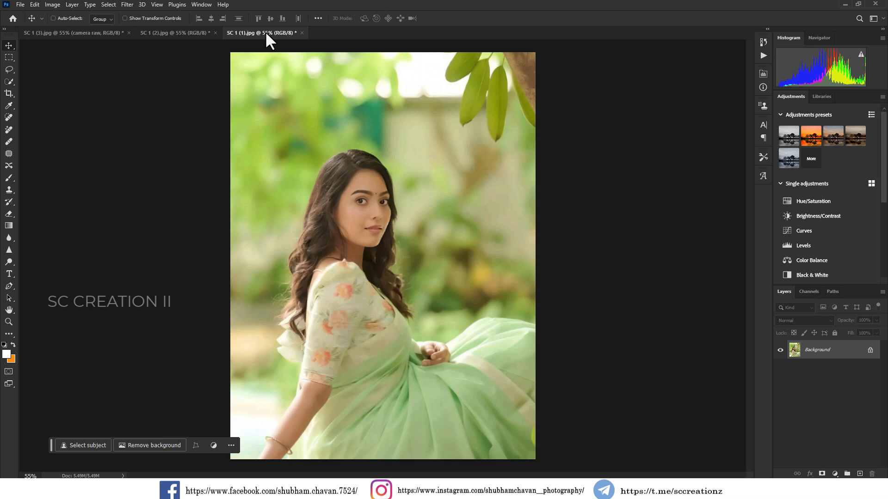
left_click(871, 351)
right_click(800, 354)
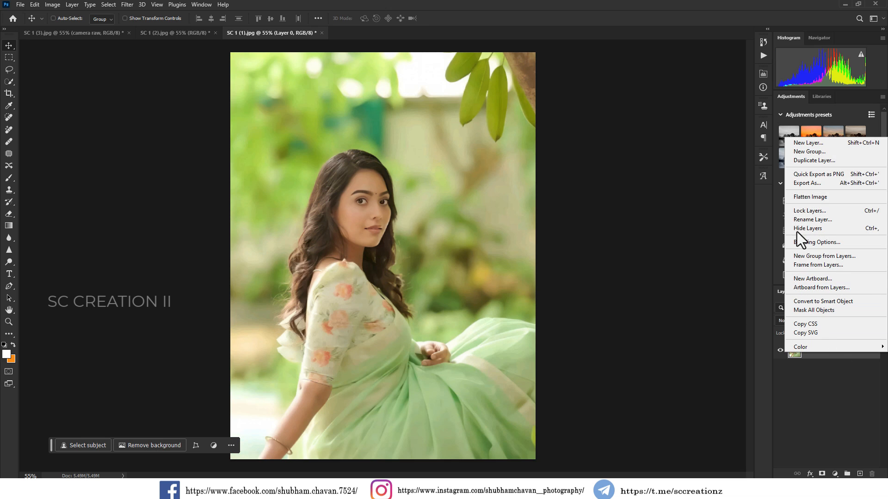
left_click(801, 170)
key("Return")
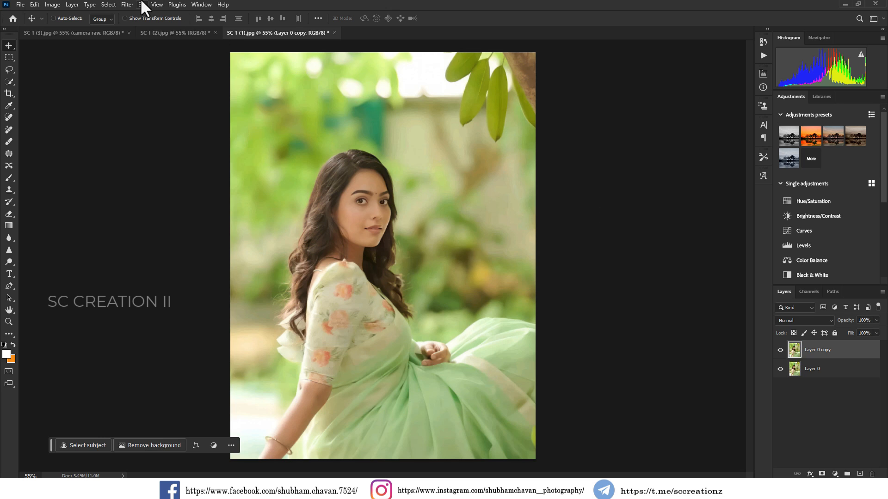
Reapply the last Camera Raw filter to Layer 0 copy and toggle its visibility to compare it with the original
left_click(127, 5)
left_click(135, 15)
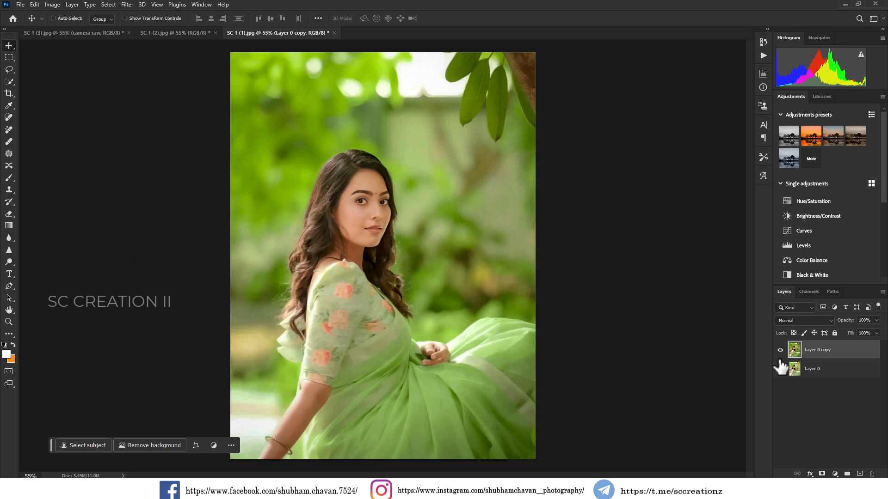
left_click(780, 350)
left_click(780, 350)
left_click(780, 349)
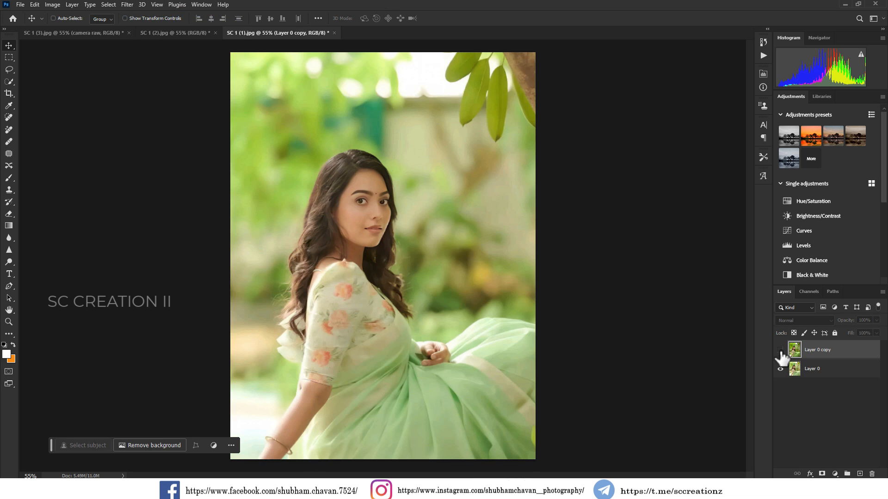
left_click(780, 350)
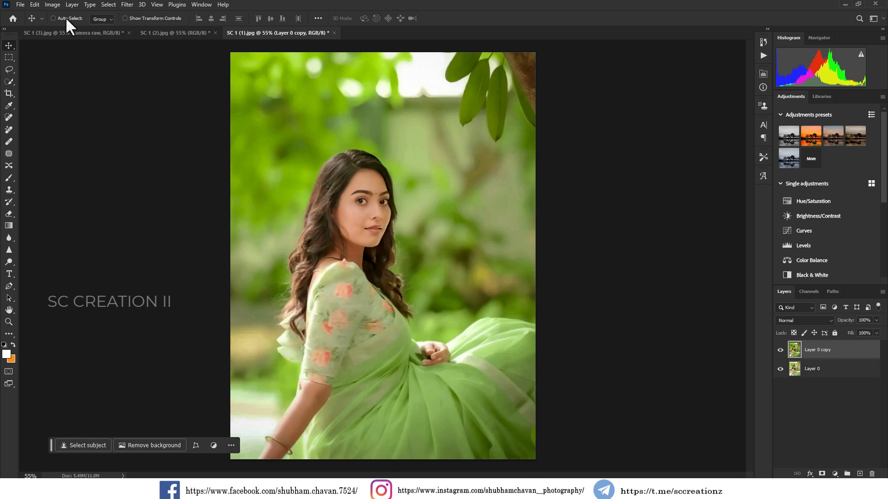
Apply a Levels adjustment to Layer 0 copy on the RGB channel
left_click(52, 5)
mouse_move(81, 29)
left_click(144, 37)
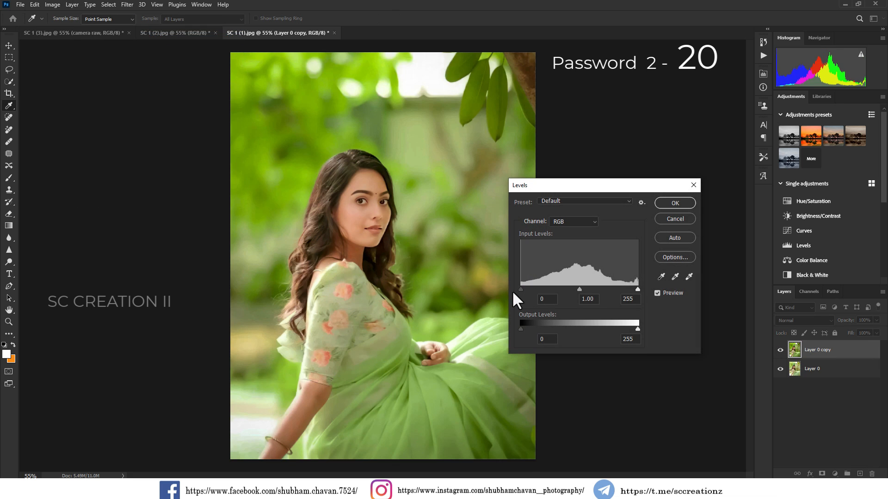
left_click(665, 204)
Clean up the skin of the forearm above the bracelet with the Remove tool
left_click(9, 131)
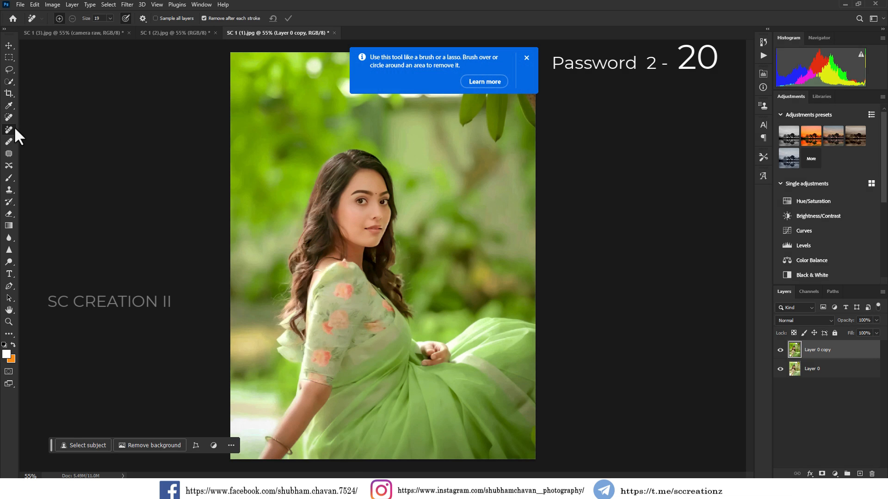
left_click(526, 58)
scroll(297, 444, "up", 2)
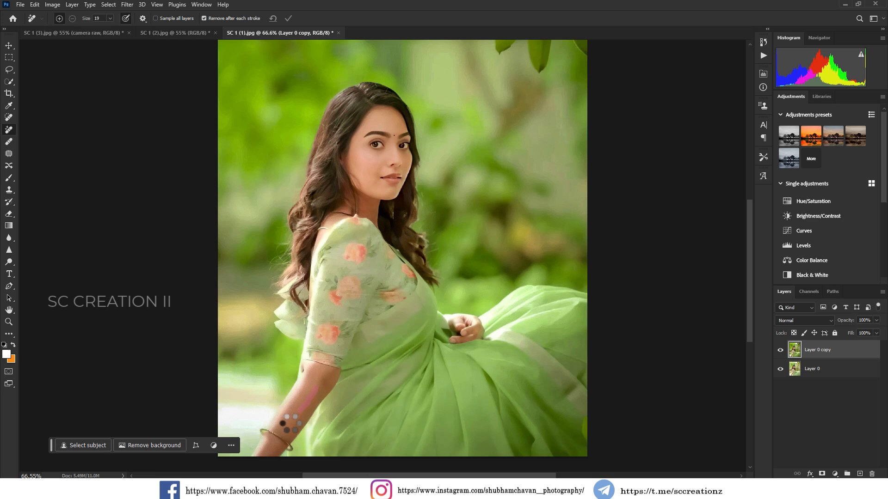
Lighten the shadows of the forearm near the bracelet with the Dodge tool, using a 155 px soft round brush
left_click(8, 119)
left_click(8, 177)
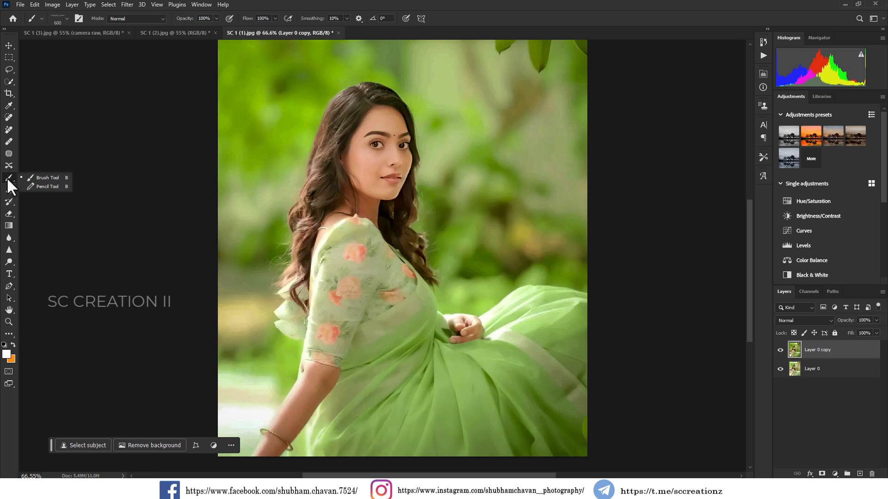
left_click(9, 261)
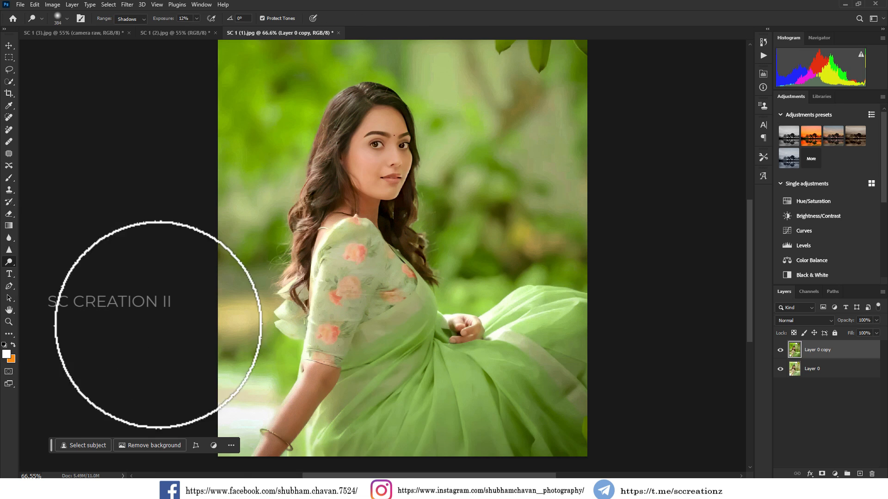
right_click(344, 398)
left_click(427, 293)
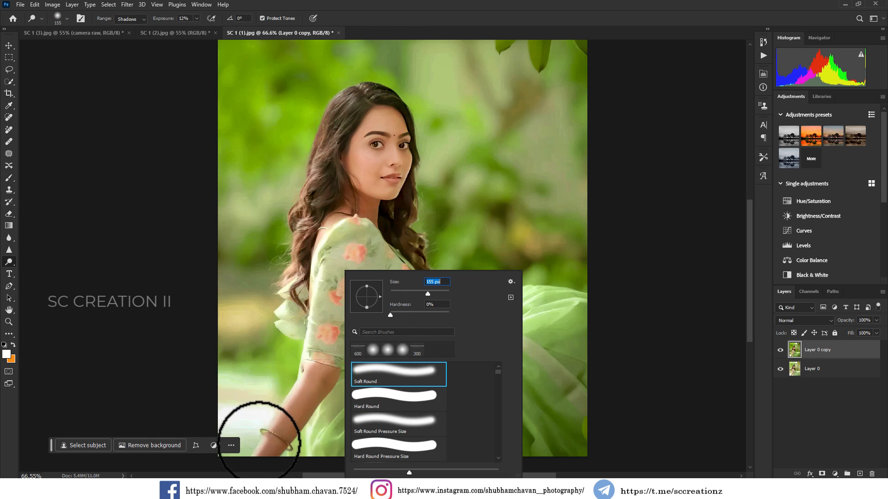
mouse_move(304, 408)
left_mouse_down()
mouse_move(315, 387)
mouse_move(280, 443)
left_mouse_up()
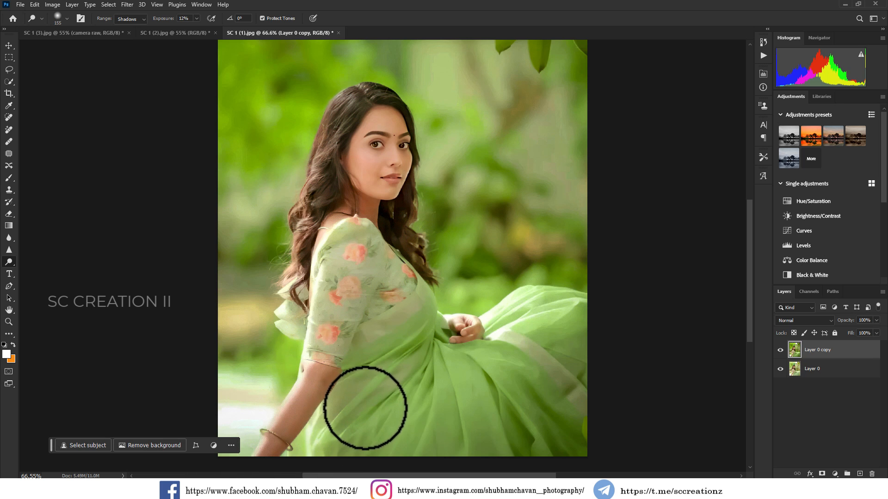
scroll(365, 405, "down", 2)
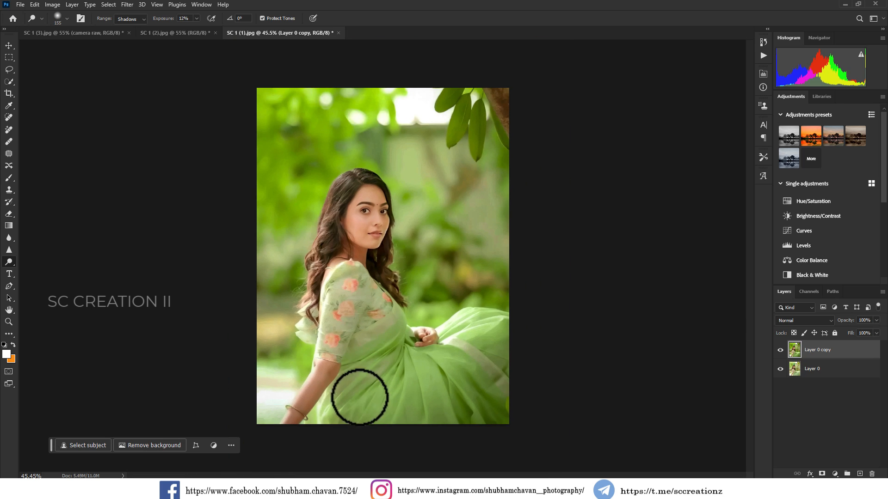
Compare the retouched SC 1 (1).jpg with the original by toggling the visibility of Layer 0 copy
left_click(780, 350)
left_click(780, 350)
left_click(780, 350)
left_click(780, 350)
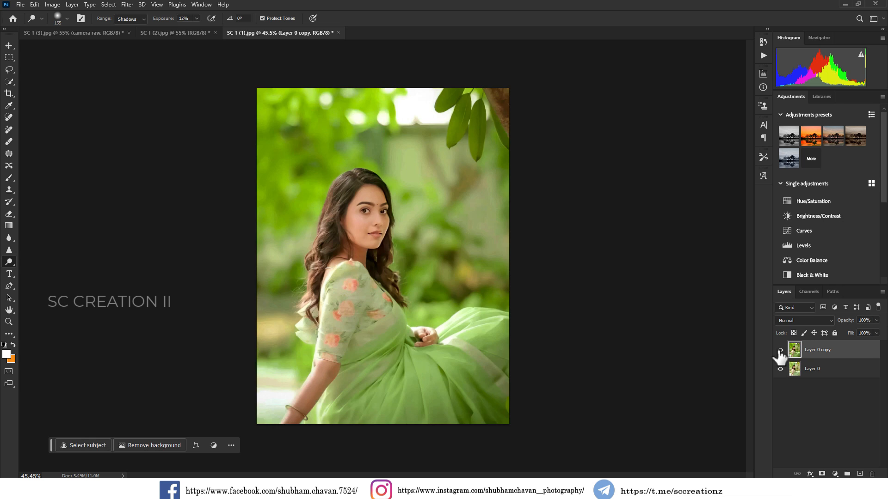
left_click(780, 351)
left_click(780, 351)
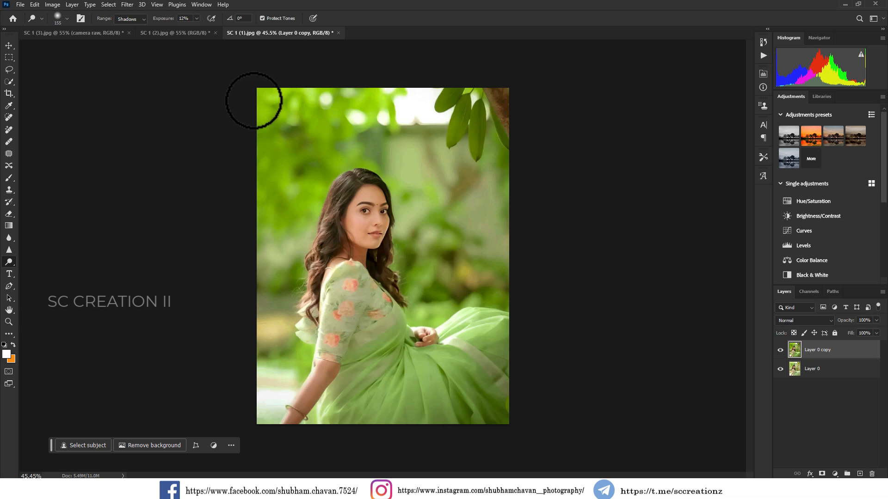
Review SC 1 (2).jpg by undoing and redoing its grading, and return to SC 1 (3).jpg
left_click(193, 33)
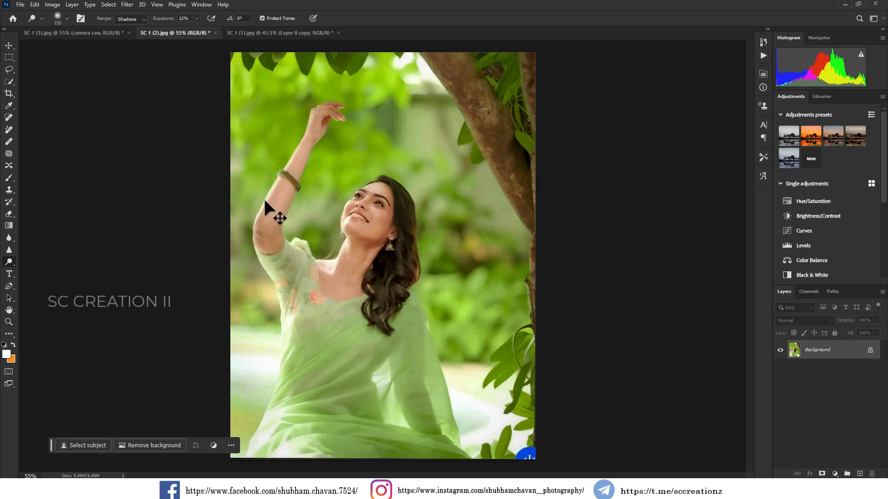
key("ctrl+z")
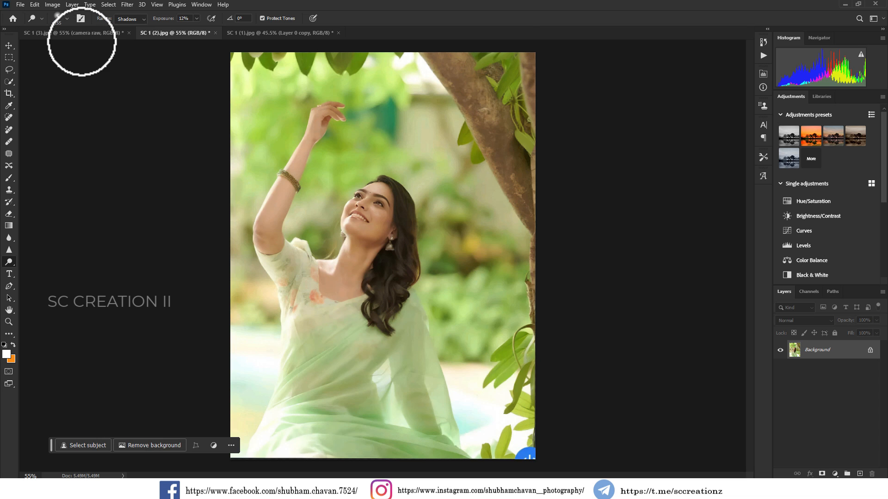
key("ctrl+shift+z")
left_click(79, 33)
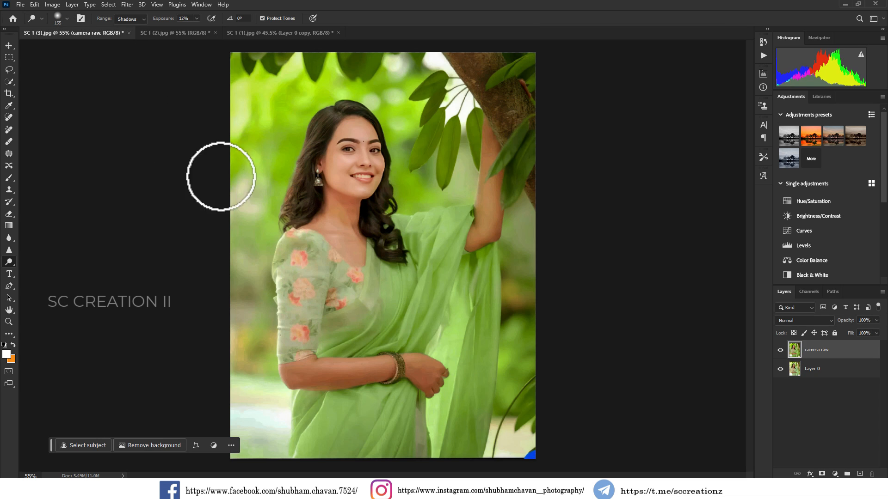